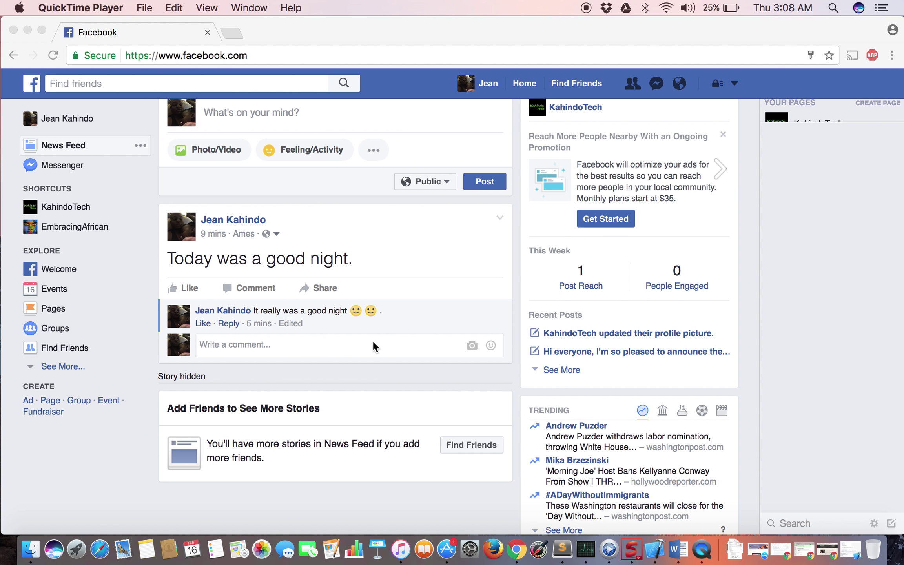
pyautogui.scroll(2, 373, 340)
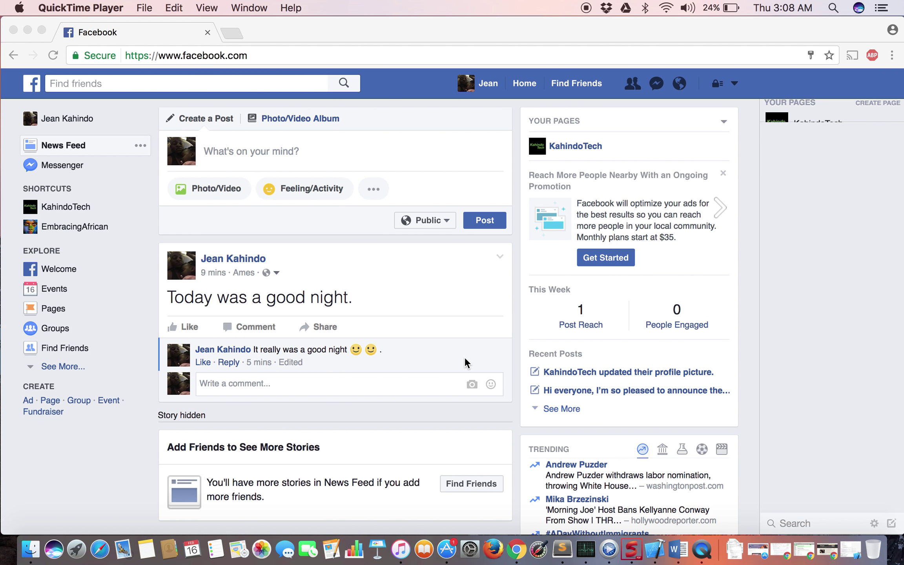
# Remove the comment 'It really was a good night' and confirm its deletion.
pyautogui.click(492, 348)
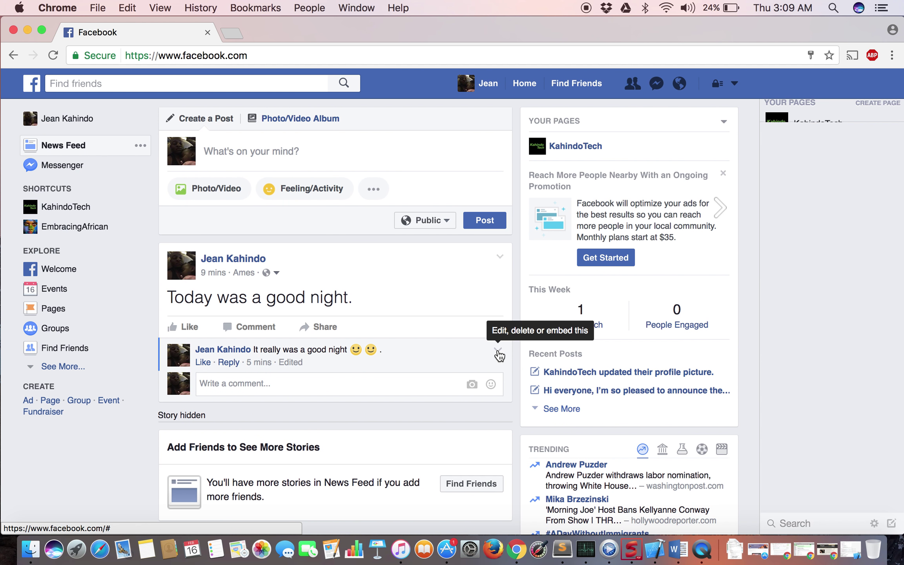
pyautogui.click(499, 355)
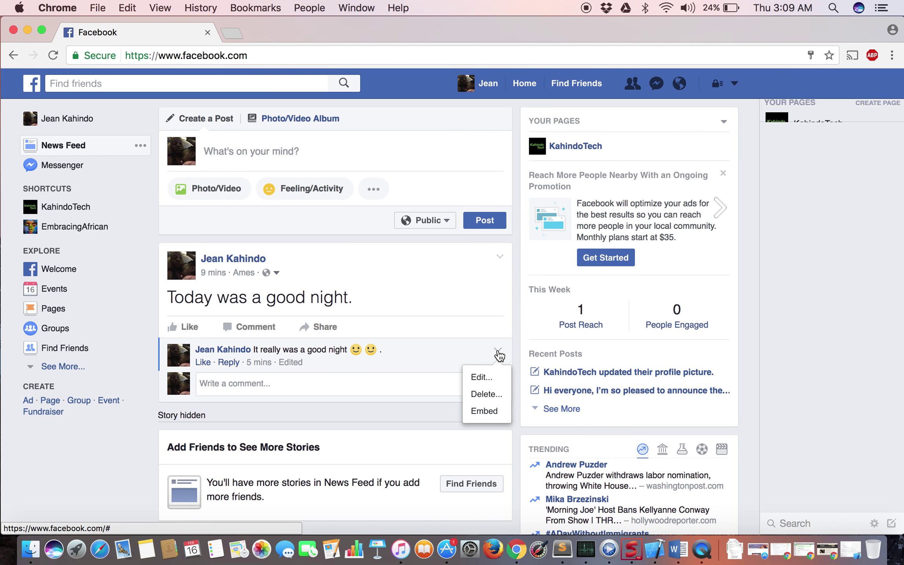
pyautogui.click(482, 399)
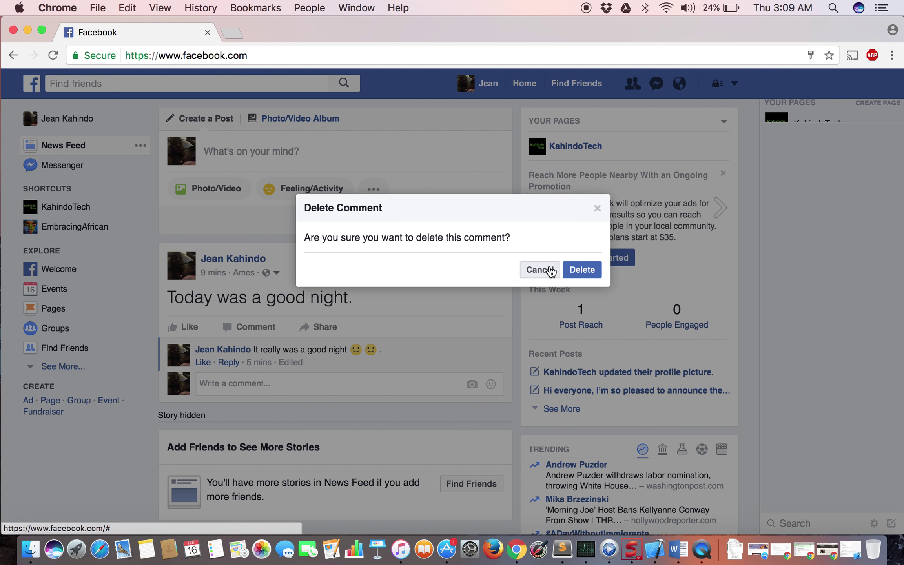
pyautogui.click(582, 271)
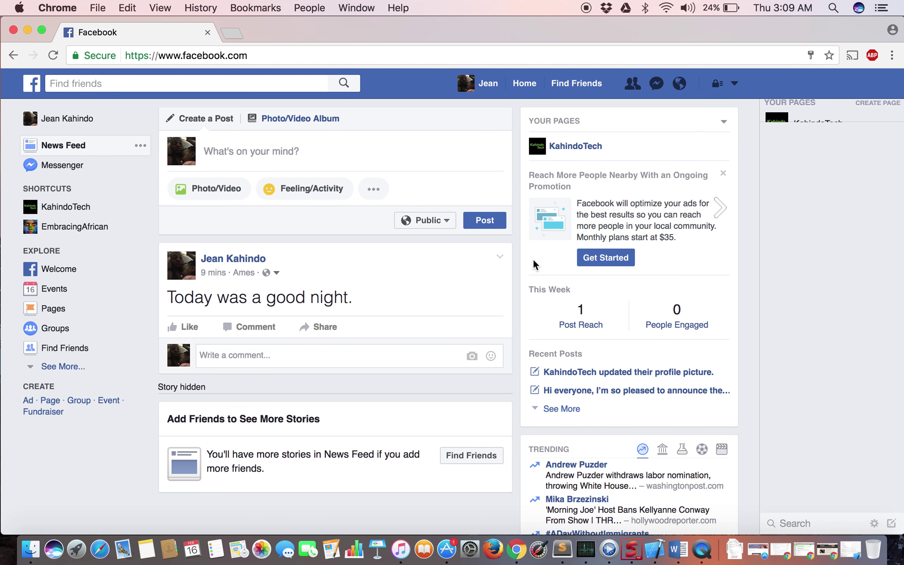
# Permanently delete the 'Today was a good night.' post, confirming with Delete Post.
pyautogui.click(501, 260)
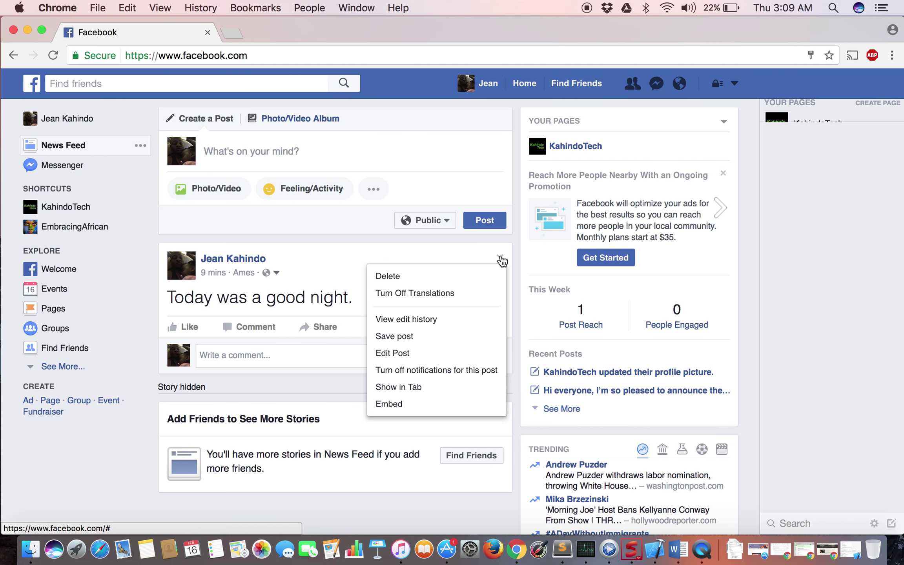
pyautogui.click(407, 284)
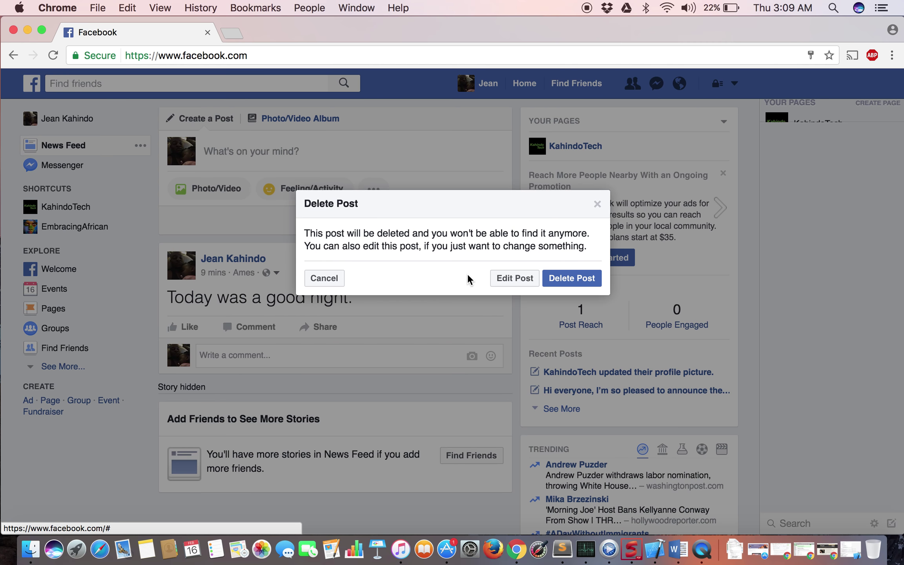
pyautogui.click(570, 286)
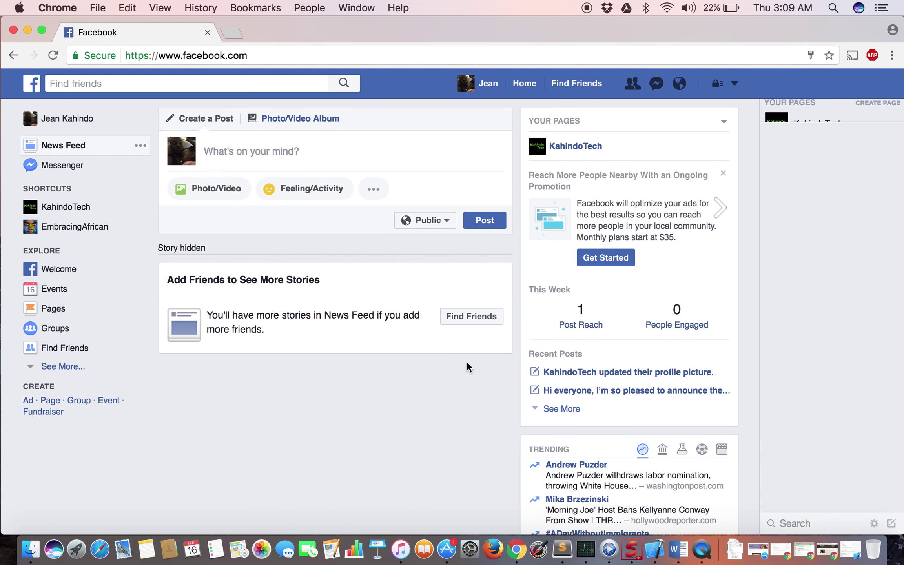
pyautogui.scroll(-3, 467, 362)
pyautogui.scroll(2, 467, 362)
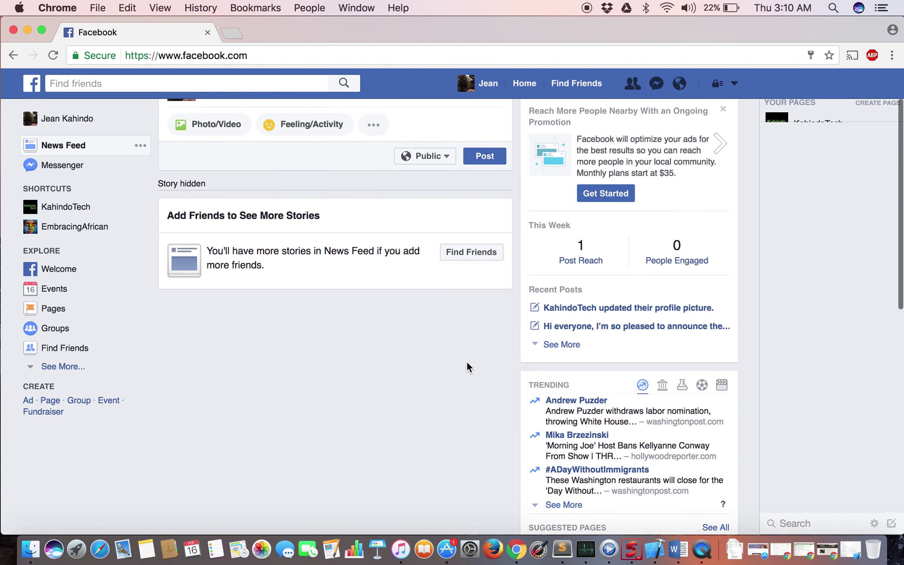
pyautogui.scroll(1, 467, 363)
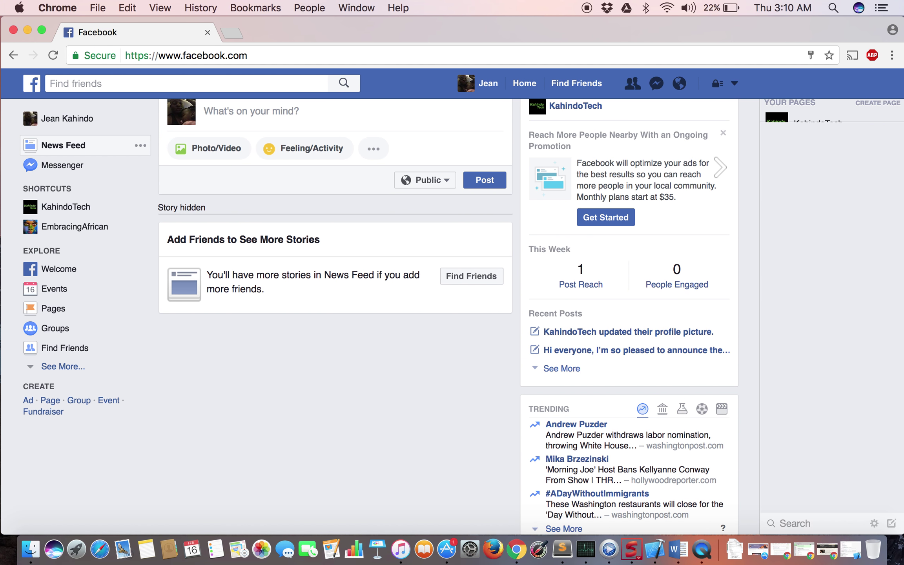